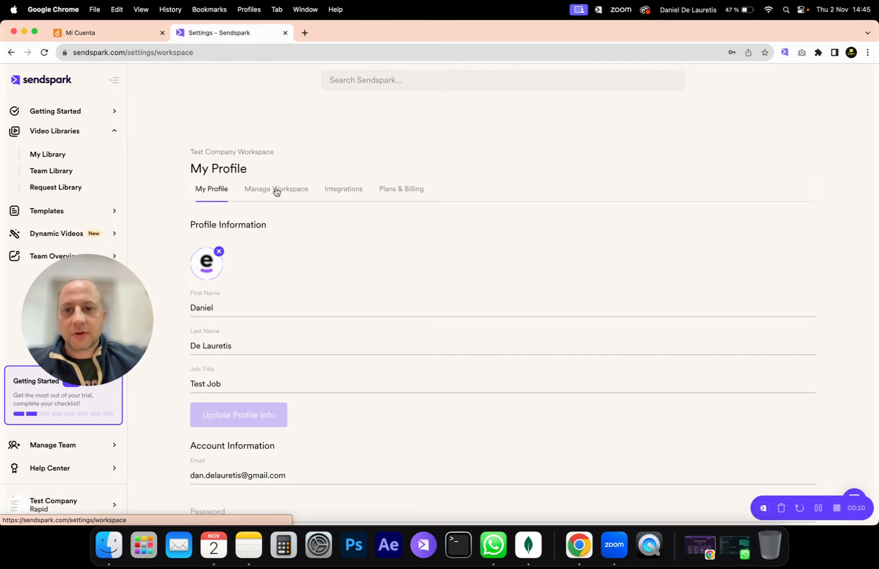
- Set the custom domain in the workspace settings to videos.danmdl.com.ar and continue to the DNS preparation
{"action": "scroll", "coordinate": [298, 274], "scroll_direction": "down", "scroll_amount": 5}
{"action": "scroll", "coordinate": [298, 273], "scroll_direction": "down", "scroll_amount": 5}
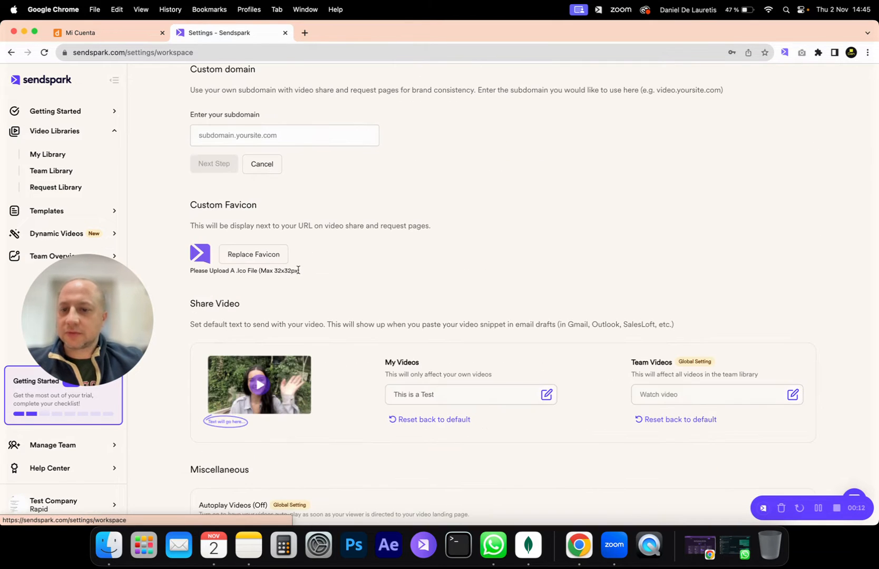
{"action": "scroll", "coordinate": [316, 161], "scroll_direction": "up", "scroll_amount": 1}
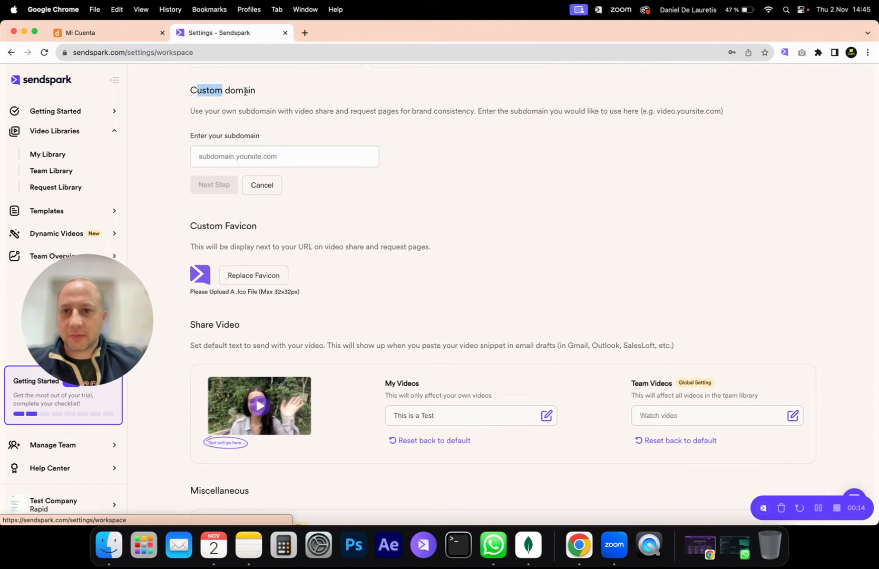
{"action": "left_click_drag", "start_coordinate": [197, 90], "coordinate": [256, 91]}
{"action": "scroll", "coordinate": [369, 174], "scroll_direction": "up", "scroll_amount": 3}
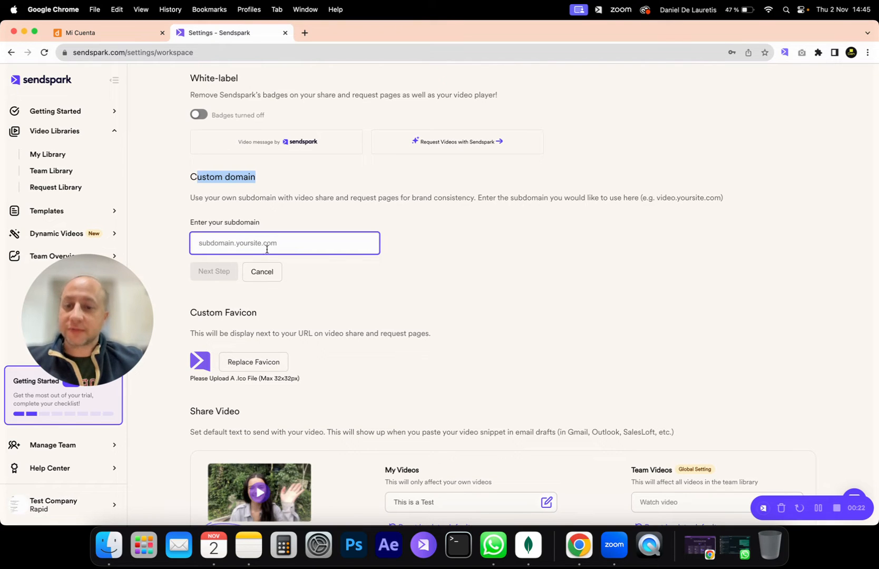
{"action": "left_click", "coordinate": [290, 240]}
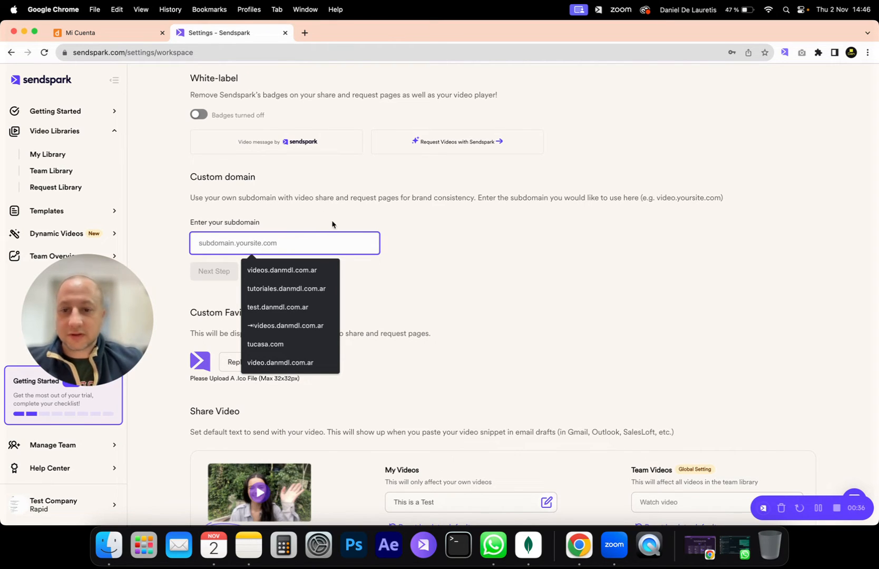
{"action": "left_click", "coordinate": [288, 270]}
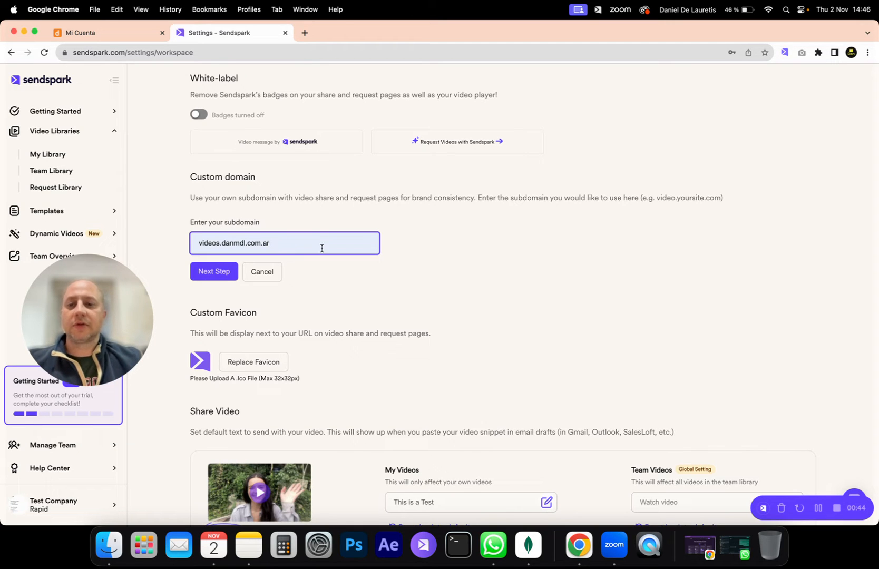
{"action": "left_click", "coordinate": [214, 275]}
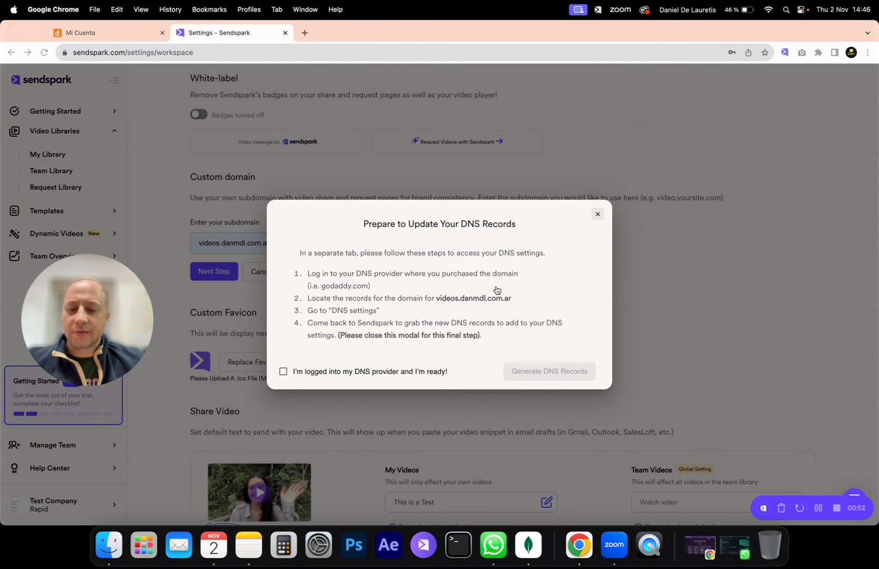
- Confirm being logged into the DNS provider and generate the DNS records for the custom domain
{"action": "key", "text": "F1"}
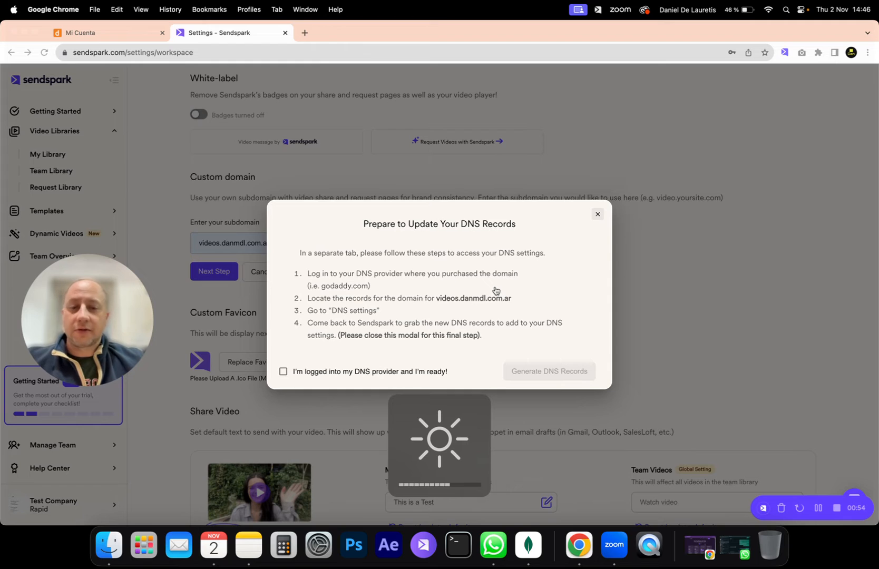
{"action": "key", "text": "F1"}
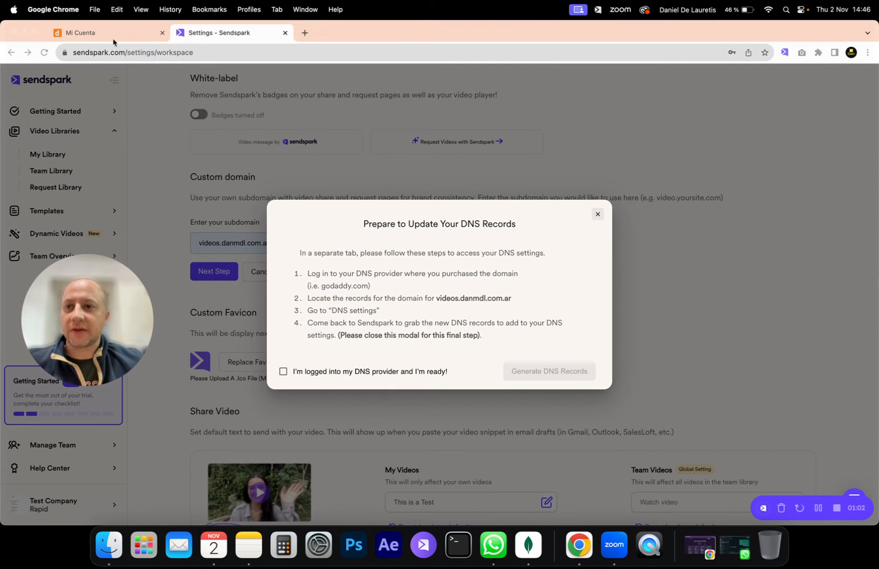
{"action": "left_click", "coordinate": [284, 371]}
{"action": "left_click", "coordinate": [551, 372]}
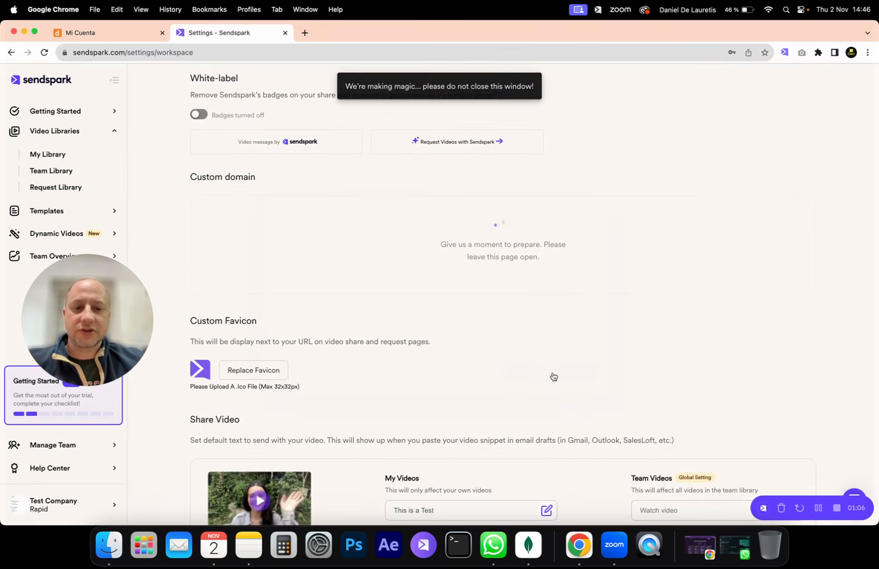
{"action": "scroll", "coordinate": [540, 371], "scroll_direction": "up", "scroll_amount": 2}
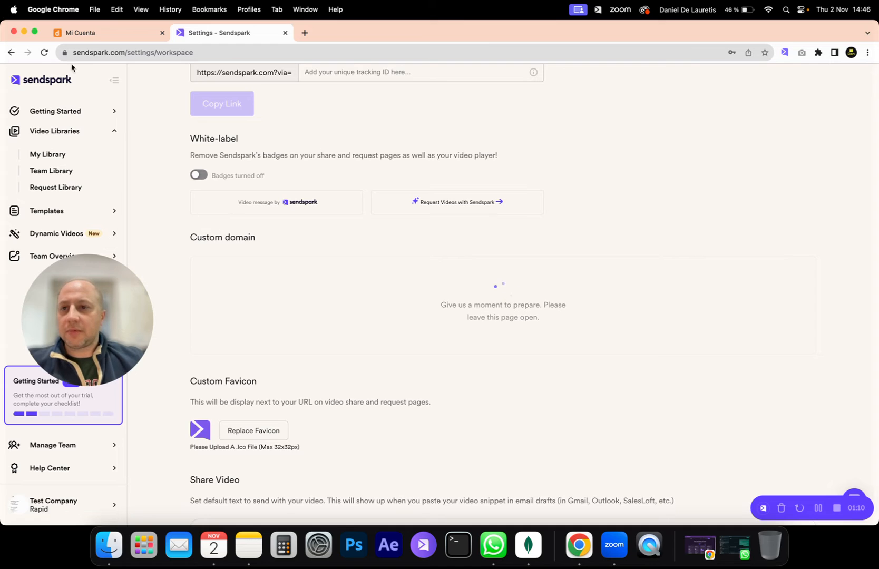
- Switch to the DonWeb account and review the existing DNS zone records of danmdl.com.ar
{"action": "left_click", "coordinate": [87, 33]}
{"action": "left_click_drag", "start_coordinate": [81, 304], "coordinate": [194, 350]}
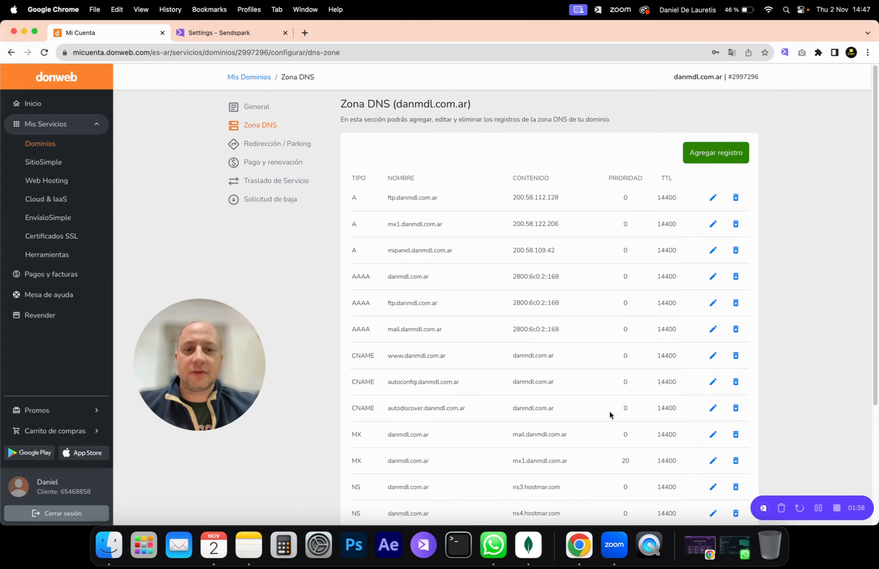
{"action": "scroll", "coordinate": [577, 416], "scroll_direction": "down", "scroll_amount": 2}
{"action": "scroll", "coordinate": [577, 416], "scroll_direction": "down", "scroll_amount": 3}
{"action": "scroll", "coordinate": [598, 395], "scroll_direction": "up", "scroll_amount": 5}
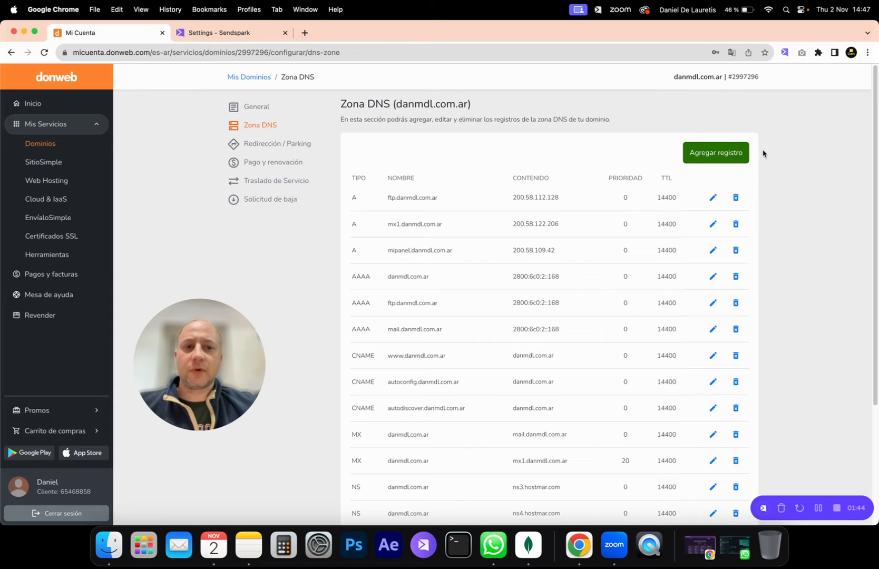
{"action": "left_click", "coordinate": [726, 155]}
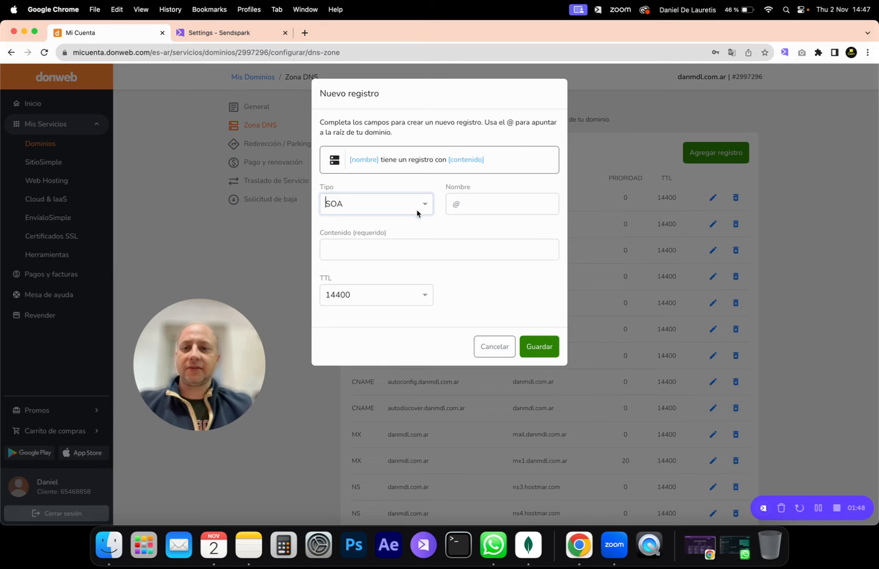
{"action": "left_click", "coordinate": [221, 33]}
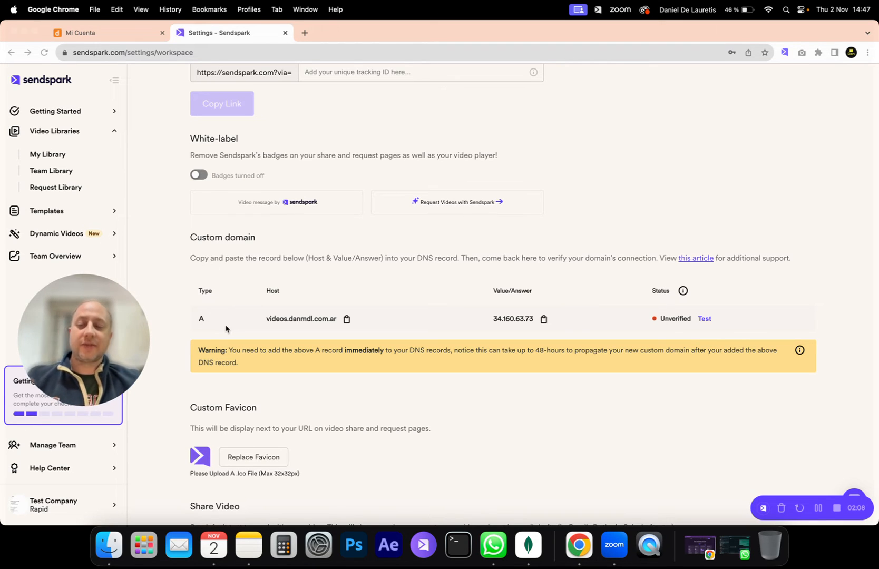
{"action": "left_click", "coordinate": [114, 31]}
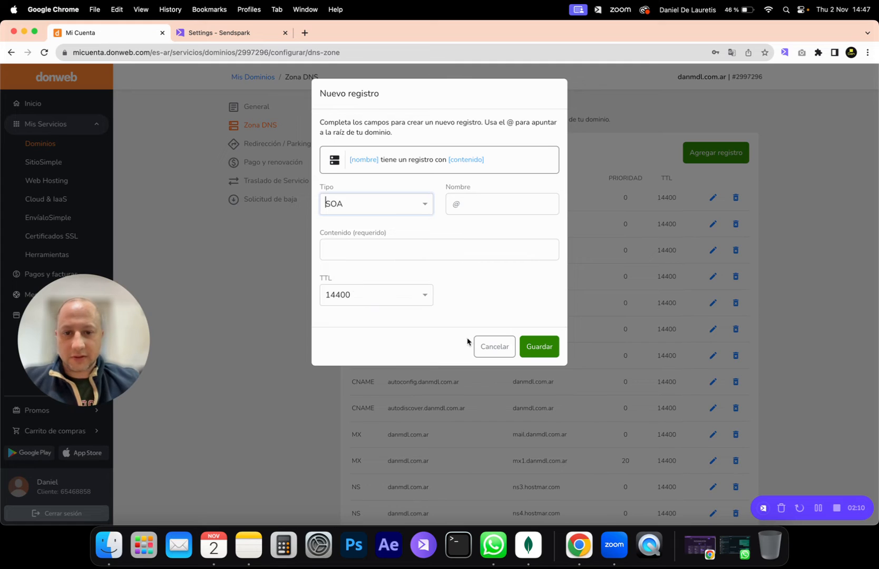
{"action": "left_click", "coordinate": [491, 346]}
- Start a new DNS record in the danmdl.com.ar zone and set its type to A
{"action": "scroll", "coordinate": [327, 354], "scroll_direction": "down", "scroll_amount": 1}
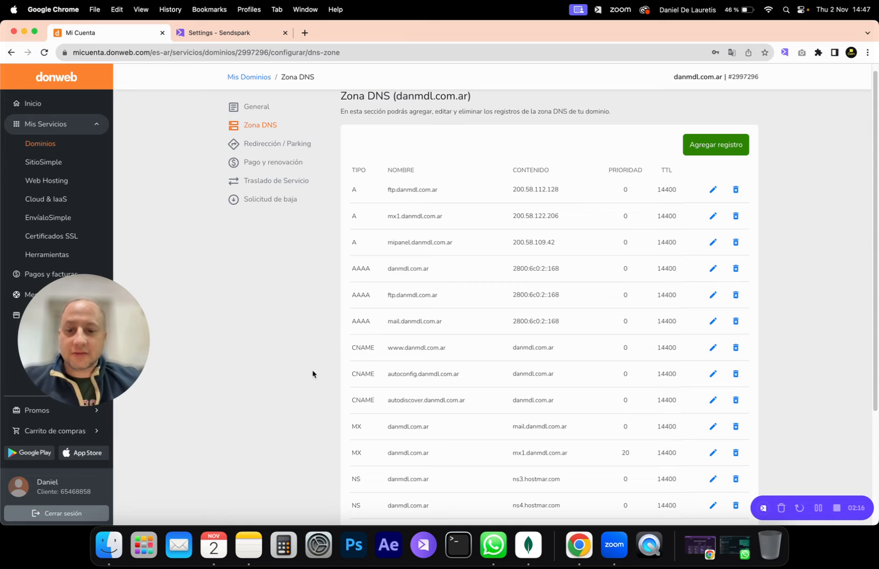
{"action": "scroll", "coordinate": [406, 316], "scroll_direction": "down", "scroll_amount": 2}
{"action": "scroll", "coordinate": [407, 316], "scroll_direction": "up", "scroll_amount": 2}
{"action": "left_click", "coordinate": [725, 151]}
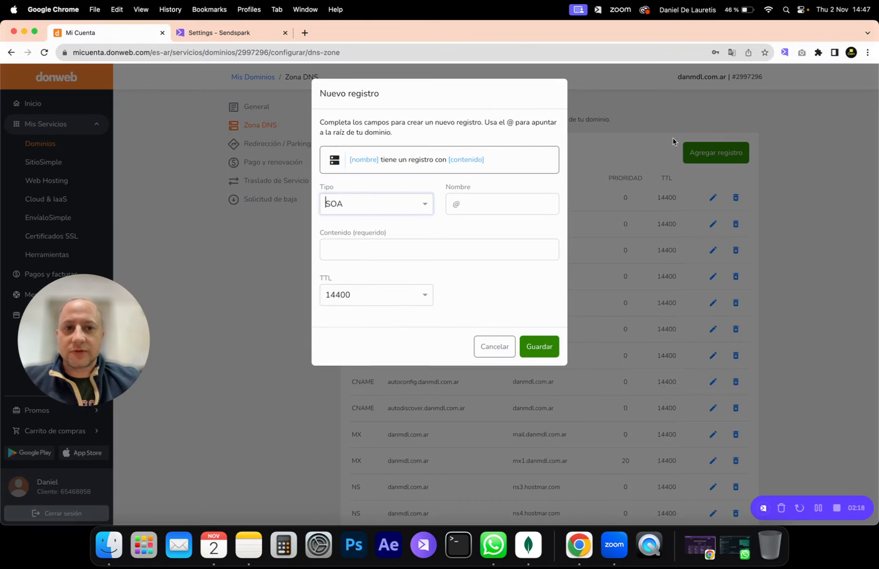
{"action": "left_click", "coordinate": [427, 204]}
{"action": "left_click", "coordinate": [368, 230]}
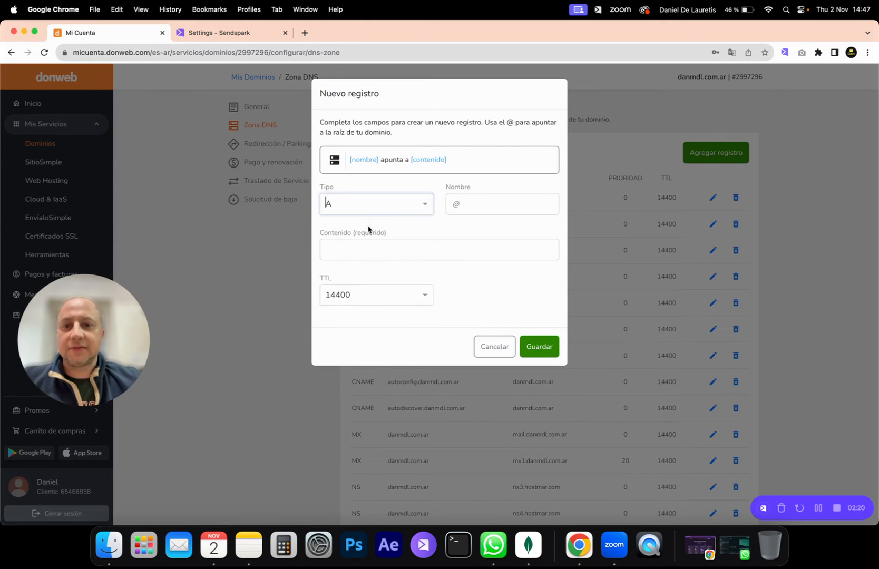
- Copy the host videos.danmdl.com.ar from Sendspark's custom domain record and paste it as the new DonWeb record's name
{"action": "left_click", "coordinate": [473, 207]}
{"action": "left_click", "coordinate": [216, 33]}
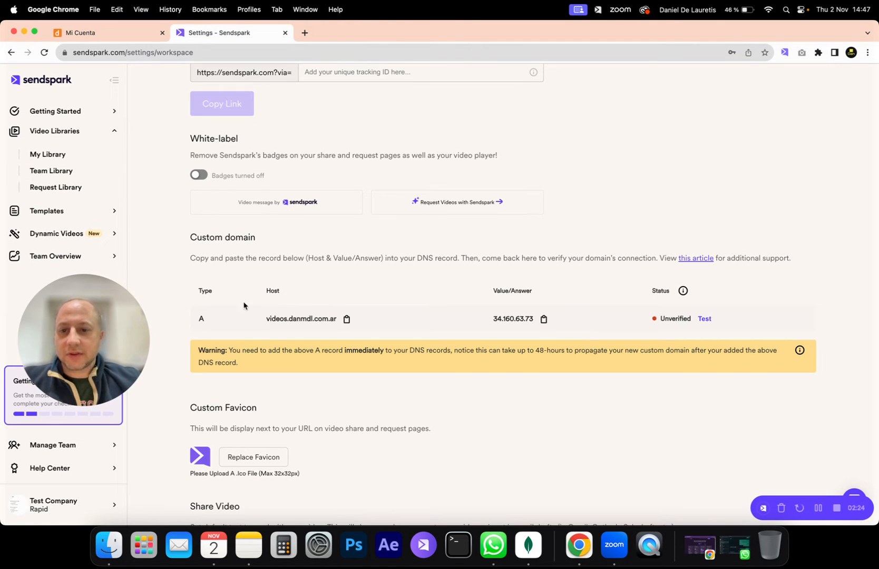
{"action": "left_click", "coordinate": [347, 319]}
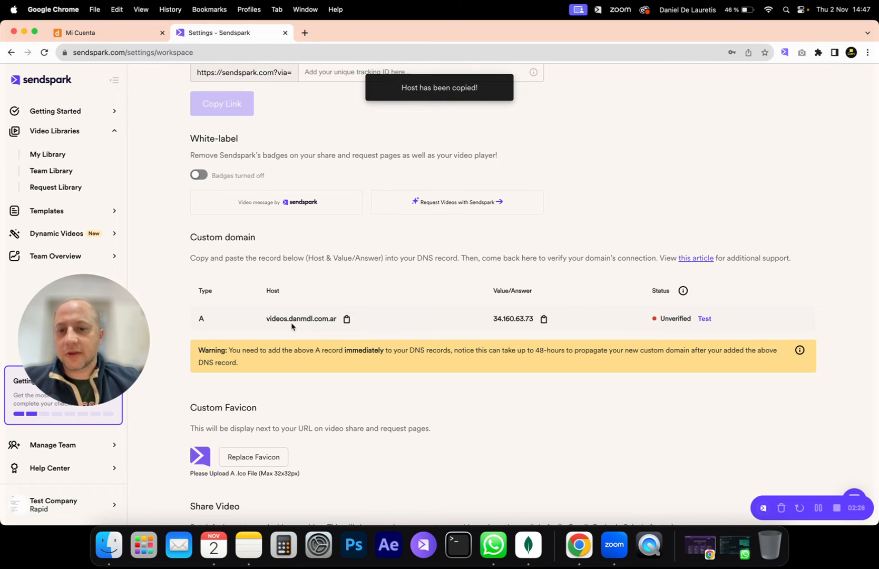
{"action": "left_click_drag", "start_coordinate": [263, 324], "coordinate": [343, 323]}
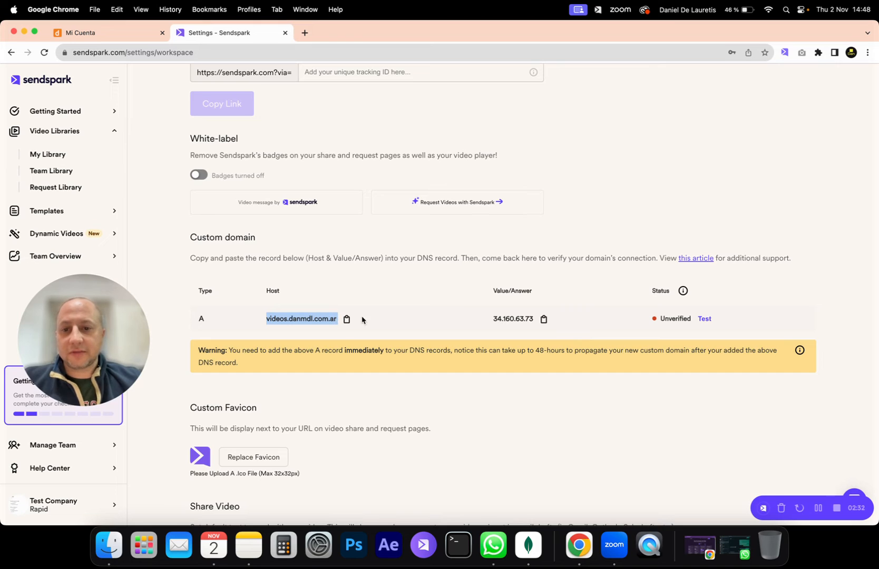
{"action": "left_click", "coordinate": [378, 315]}
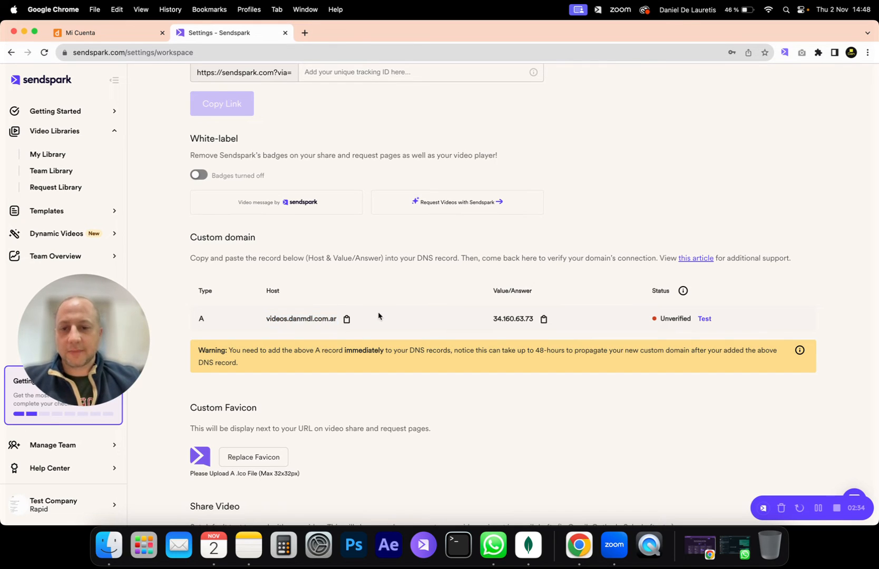
{"action": "left_click", "coordinate": [347, 319]}
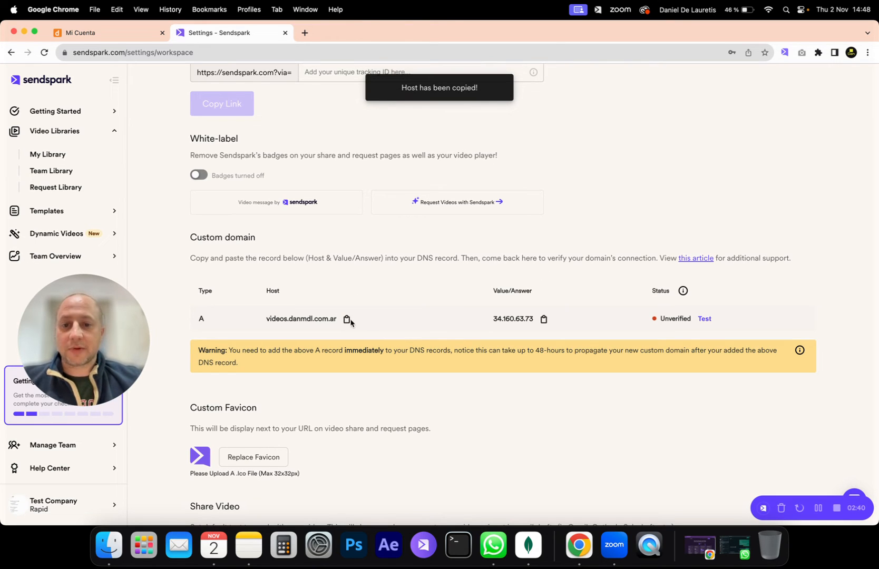
{"action": "left_click", "coordinate": [346, 319]}
{"action": "left_click", "coordinate": [116, 40]}
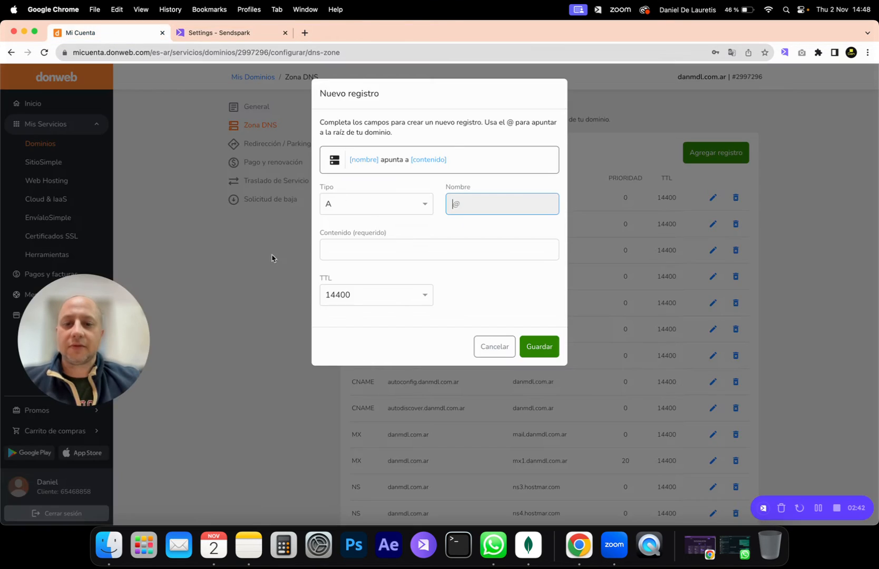
{"action": "left_click", "coordinate": [489, 201]}
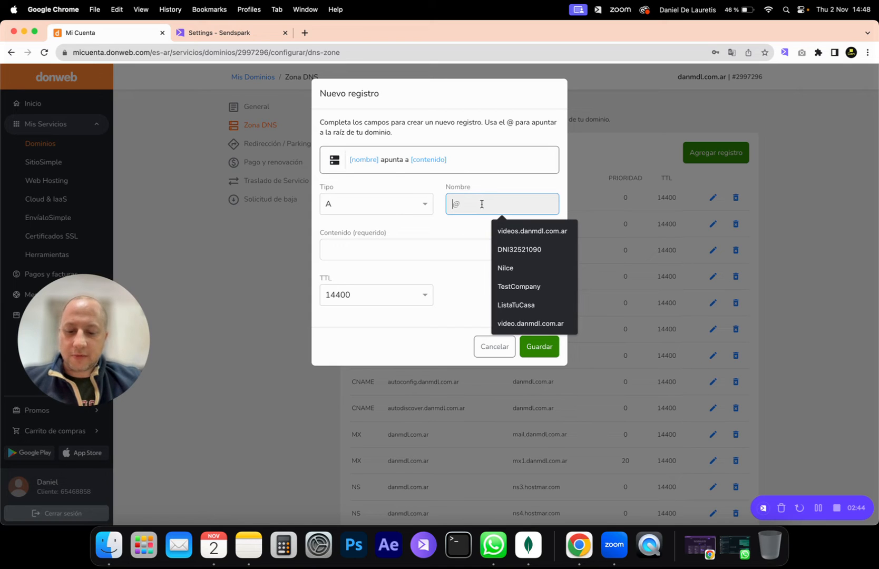
{"action": "key", "text": "super+v"}
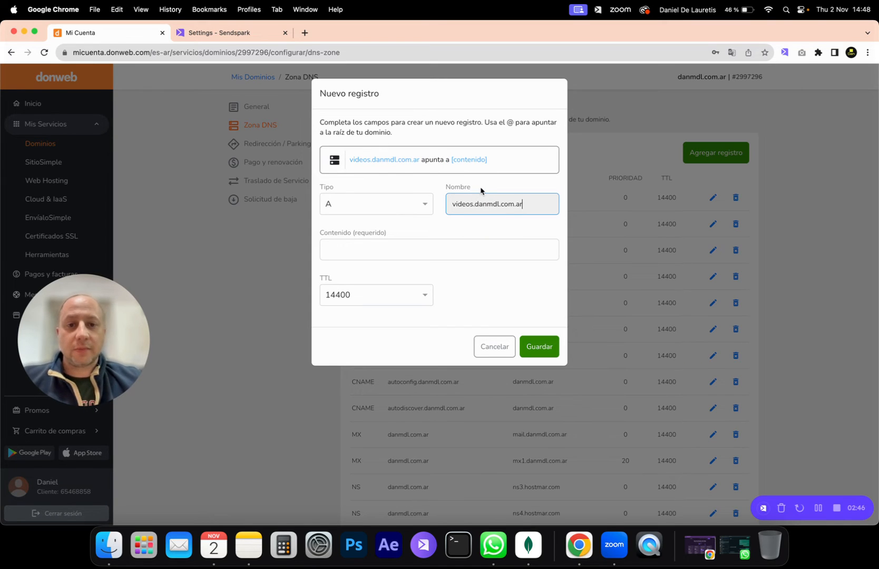
- Clear the new record's name and fill in videos.danmdl.com.ar again
{"action": "left_click_drag", "start_coordinate": [514, 204], "coordinate": [449, 205]}
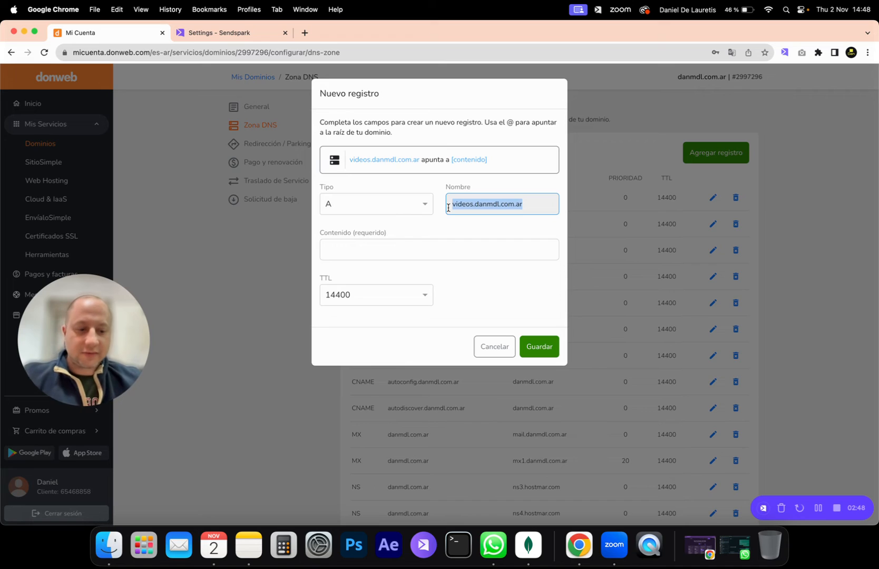
{"action": "key", "text": "BackSpace"}
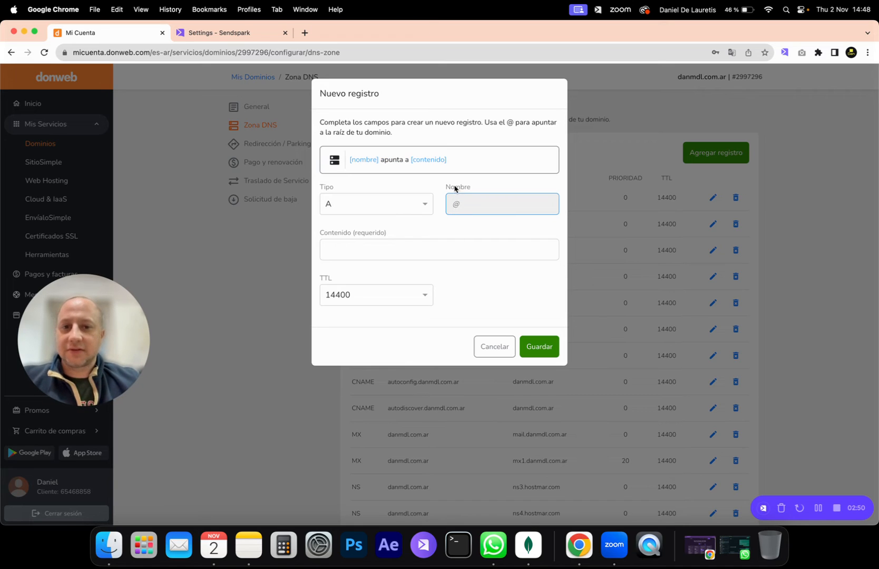
{"action": "left_click", "coordinate": [466, 205]}
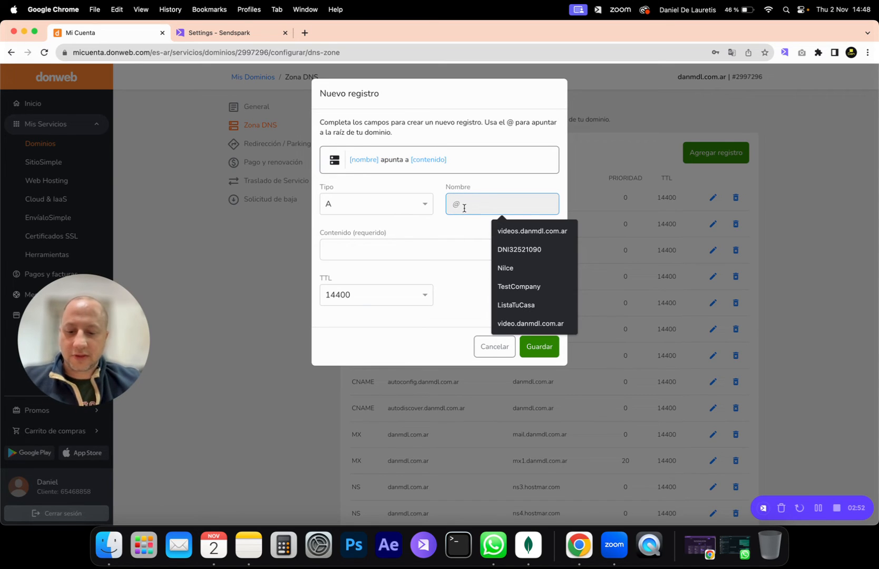
{"action": "key", "text": "Down"}
{"action": "key", "text": "Return"}
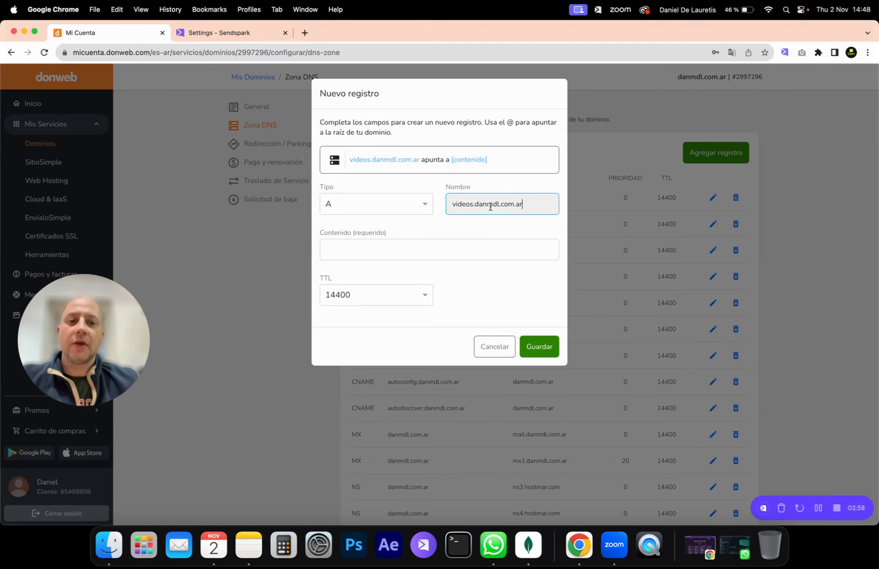
- Copy the value 34.160.63.73 from Sendspark's custom domain record and paste it as the new DonWeb record's content
{"action": "left_click", "coordinate": [220, 37]}
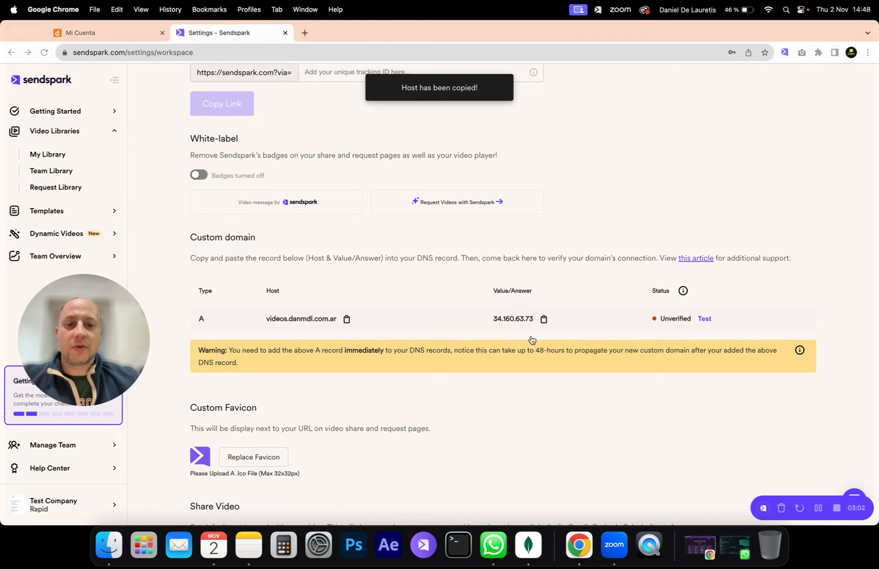
{"action": "left_click", "coordinate": [543, 322]}
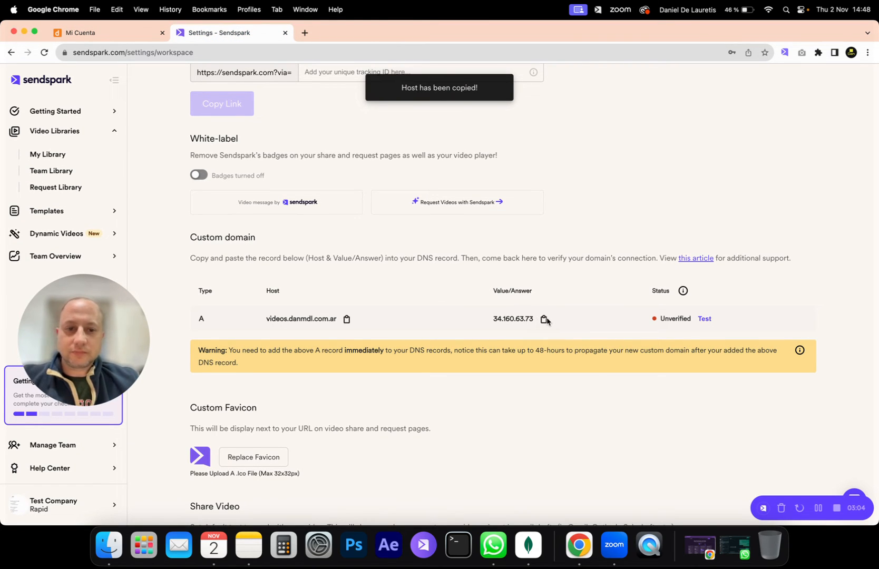
{"action": "left_click", "coordinate": [544, 320]}
{"action": "left_click", "coordinate": [85, 35]}
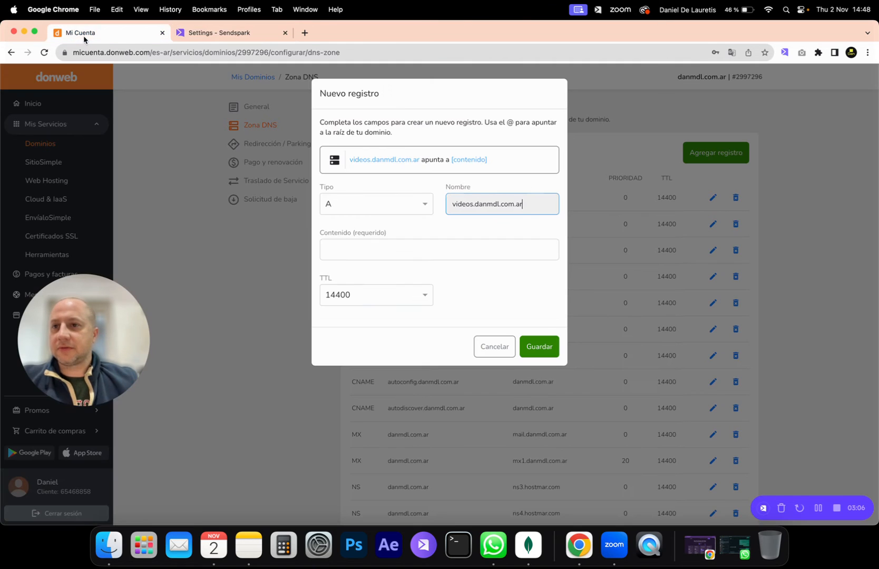
{"action": "left_click", "coordinate": [407, 249]}
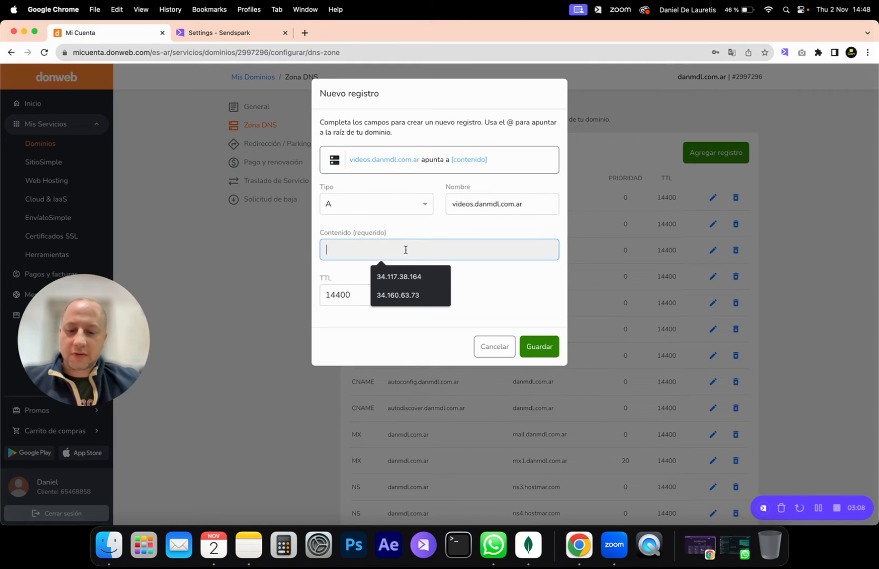
{"action": "key", "text": "super+v"}
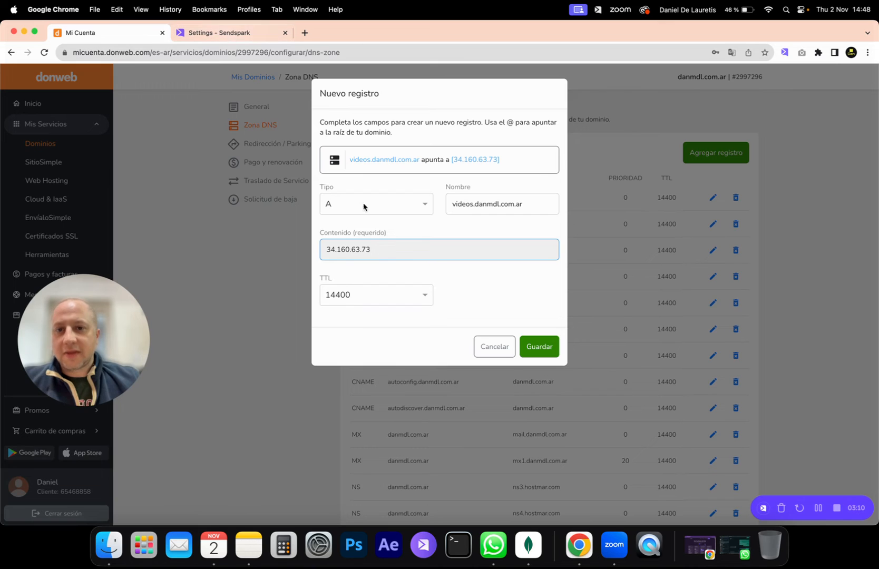
- Check the new A record against Sendspark's custom domain values, save it in DonWeb, and review its row in the danmdl.com.ar zone
{"action": "left_click", "coordinate": [215, 33]}
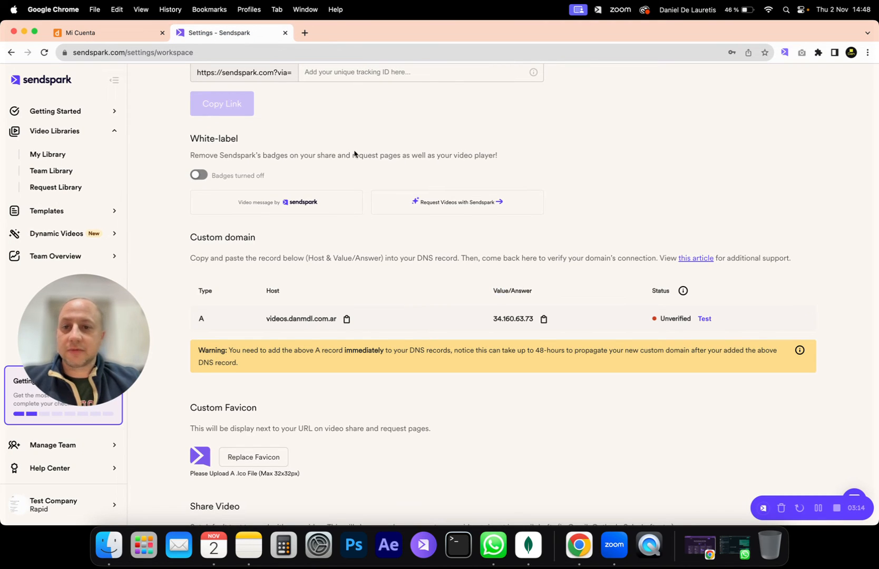
{"action": "left_click", "coordinate": [44, 33]}
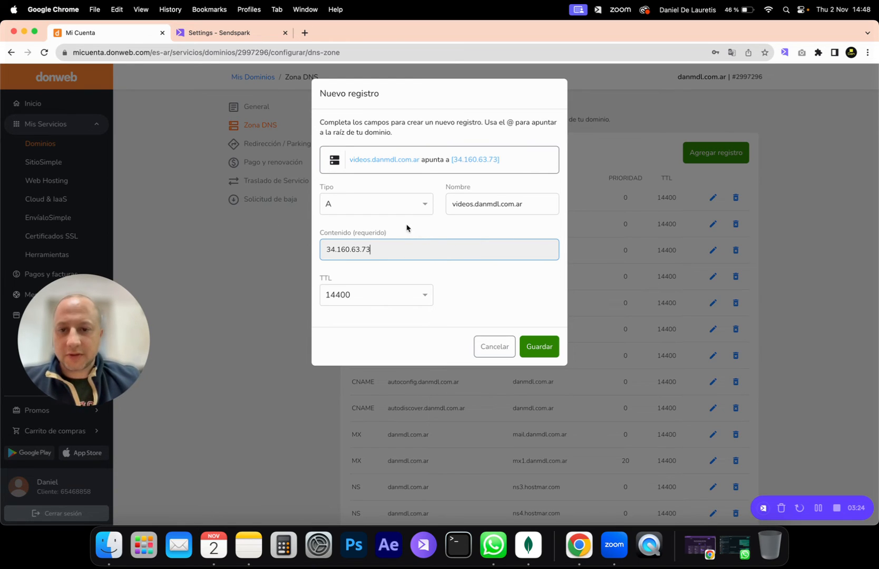
{"action": "left_click", "coordinate": [542, 350]}
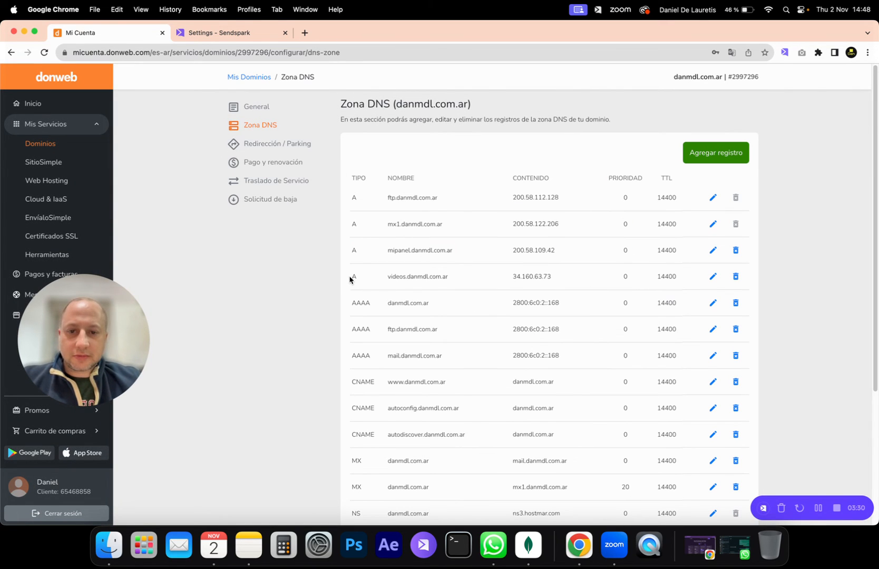
{"action": "left_click_drag", "start_coordinate": [351, 280], "coordinate": [498, 282]}
{"action": "left_click", "coordinate": [514, 273]}
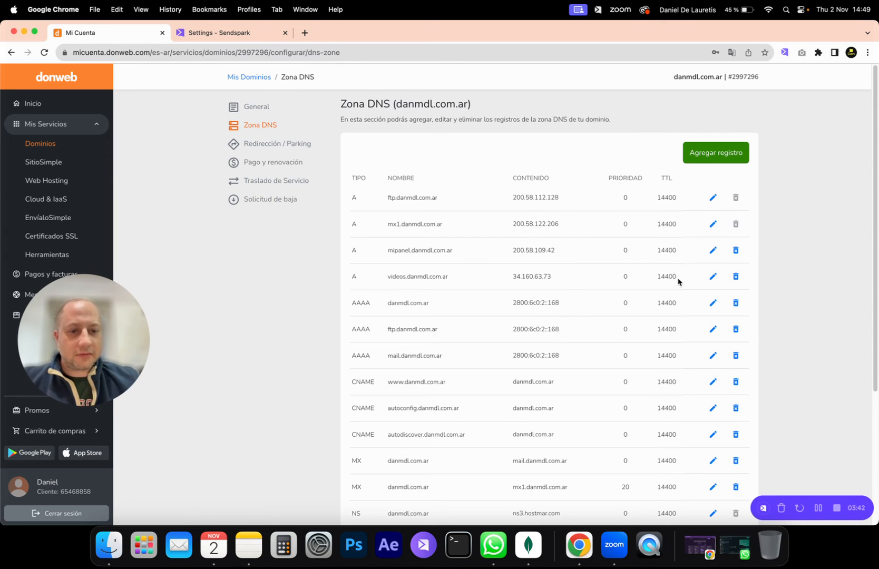
- Switch to Sendspark and test the DNS connection of the custom domain videos.danmdl.com.ar
{"action": "left_click", "coordinate": [200, 35]}
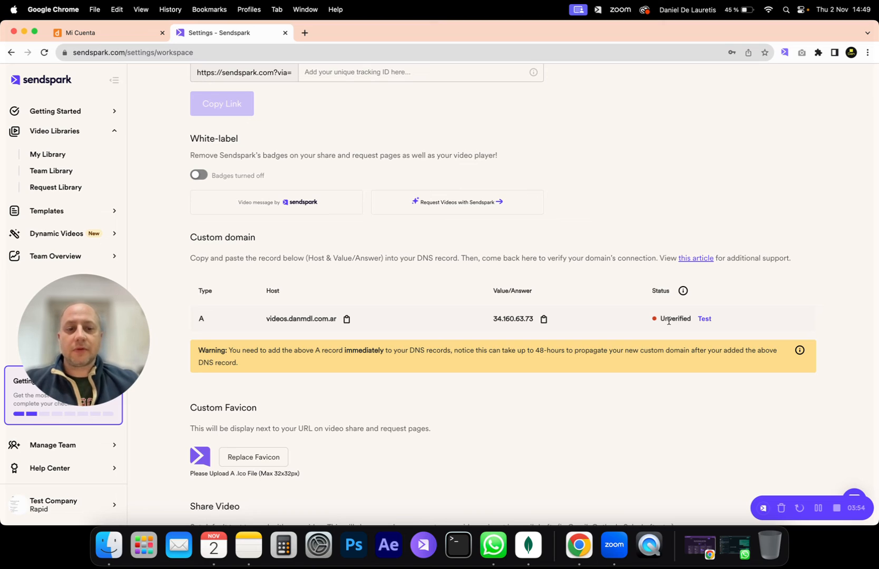
{"action": "left_click", "coordinate": [704, 322]}
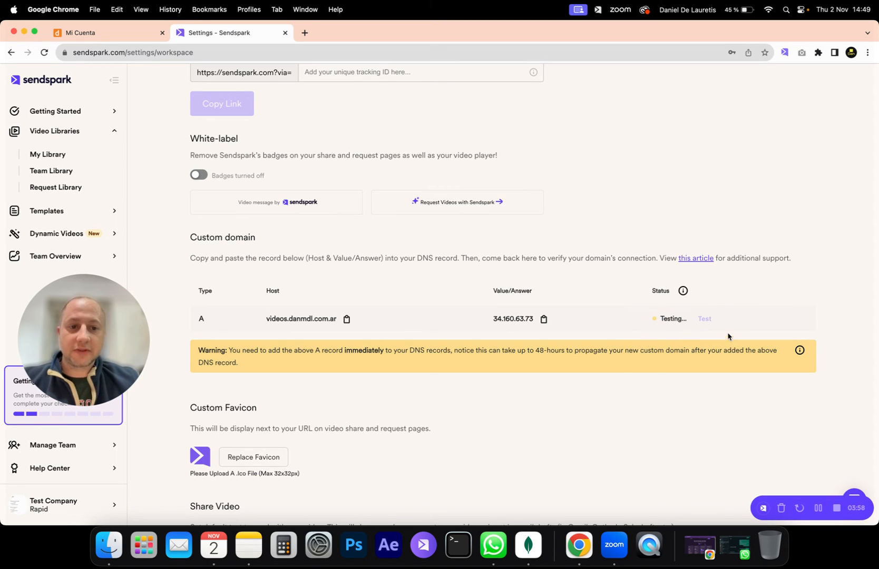
{"action": "scroll", "coordinate": [366, 348], "scroll_direction": "down", "scroll_amount": 2}
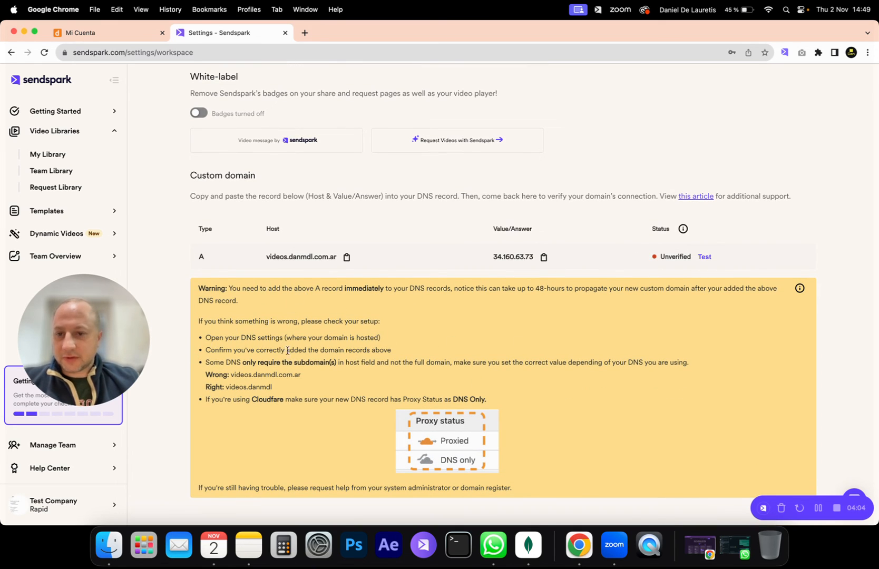
- Examine the custom domain warning for the DNS propagation time and whether the host field needs the full domain or only the subdomain
{"action": "left_click_drag", "start_coordinate": [241, 288], "coordinate": [431, 295]}
{"action": "left_click", "coordinate": [456, 296]}
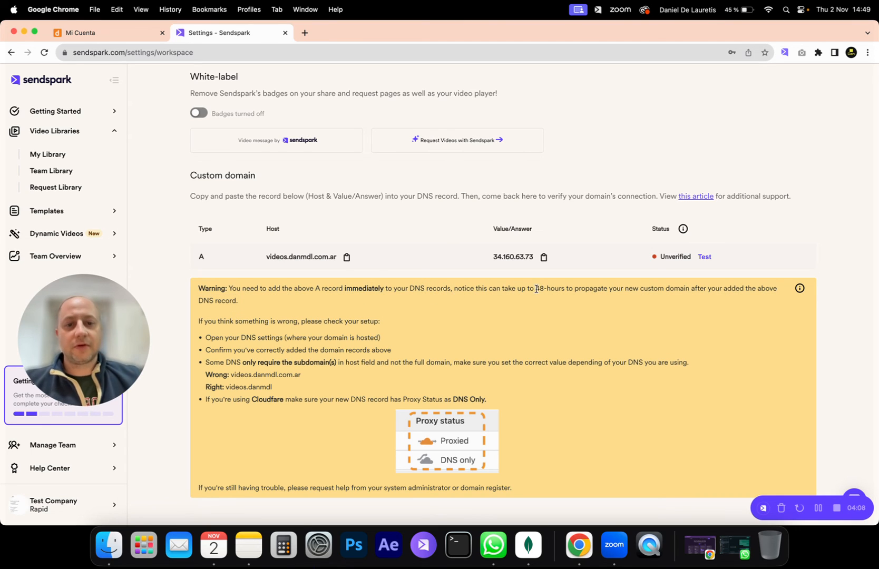
{"action": "left_click_drag", "start_coordinate": [535, 289], "coordinate": [573, 289]}
{"action": "left_click", "coordinate": [608, 293]}
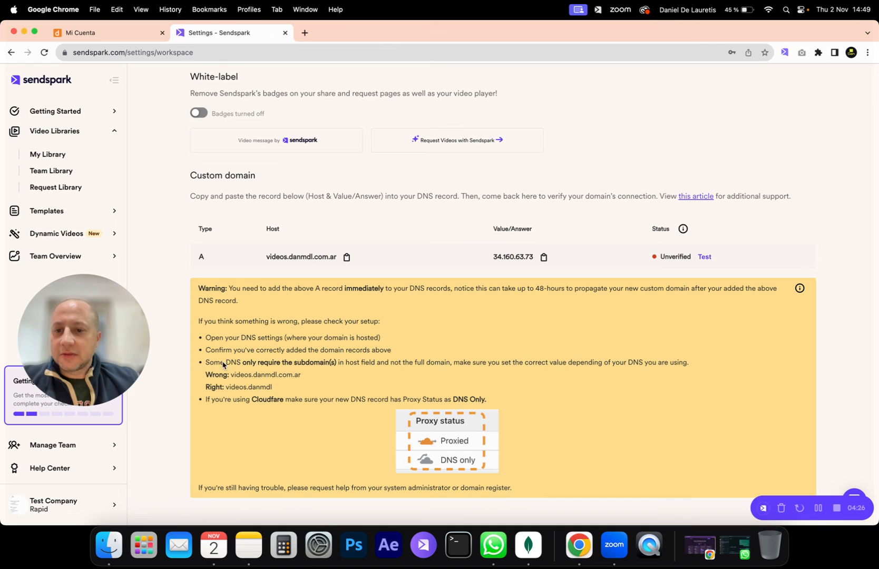
{"action": "left_click_drag", "start_coordinate": [207, 362], "coordinate": [272, 364]}
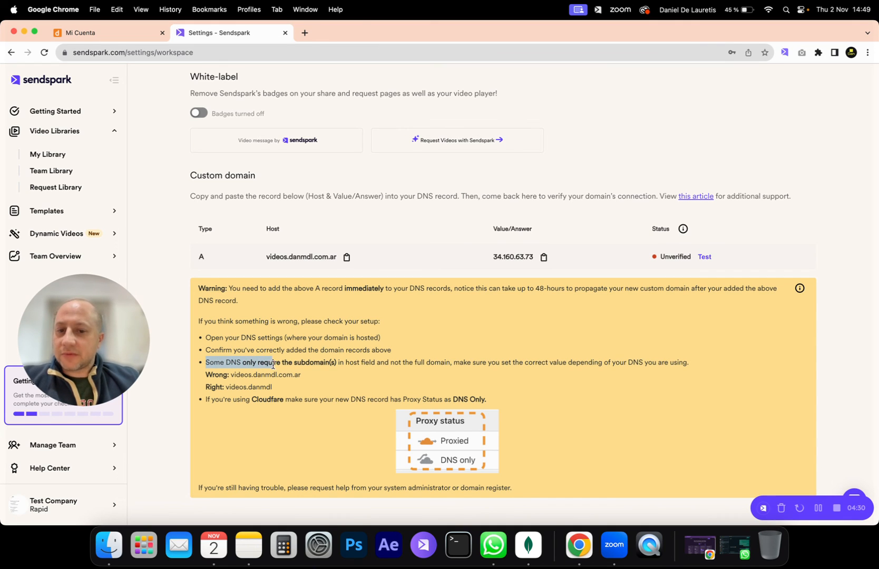
{"action": "left_click_drag", "start_coordinate": [372, 362], "coordinate": [424, 364]}
{"action": "left_click", "coordinate": [453, 371]}
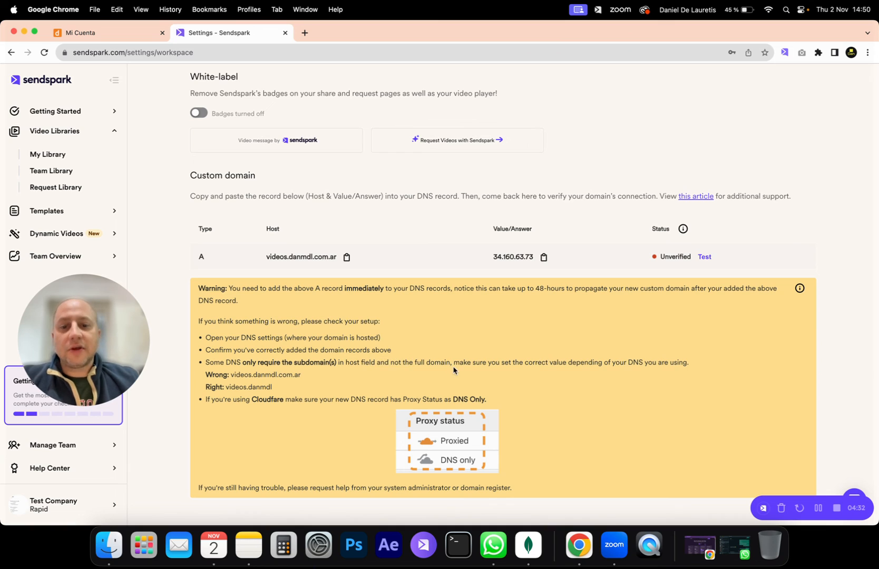
{"action": "left_click_drag", "start_coordinate": [232, 375], "coordinate": [305, 380]}
{"action": "left_click", "coordinate": [317, 383]}
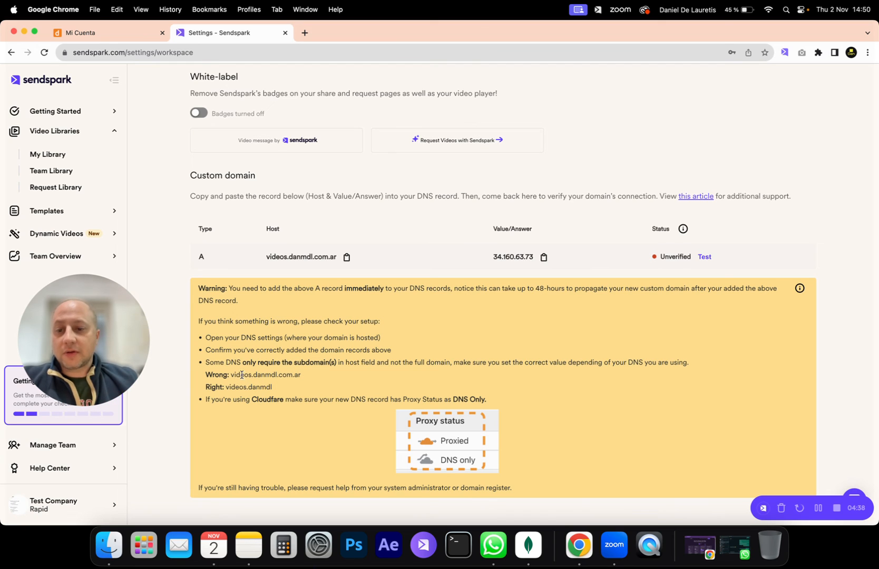
{"action": "left_click_drag", "start_coordinate": [230, 388], "coordinate": [247, 391]}
{"action": "left_click", "coordinate": [248, 391]}
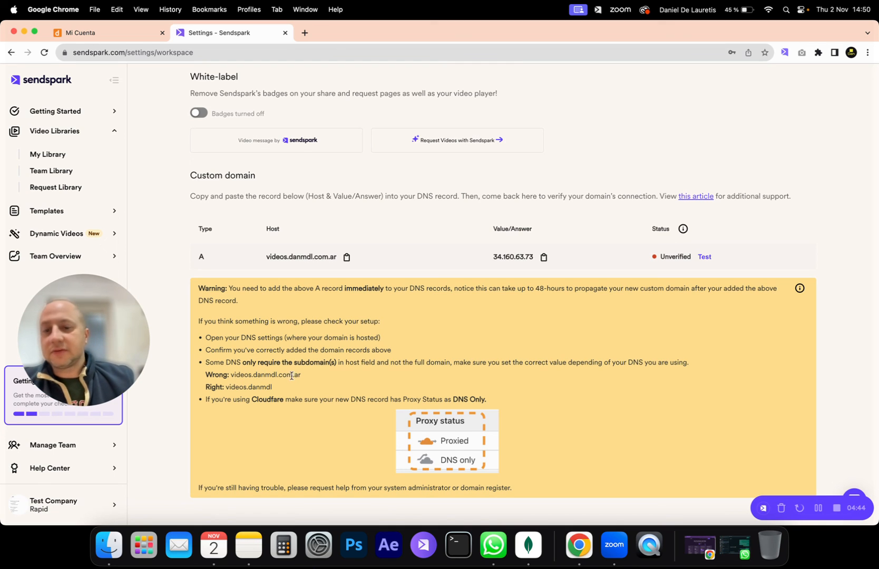
{"action": "left_click_drag", "start_coordinate": [308, 376], "coordinate": [266, 372]}
{"action": "left_click", "coordinate": [316, 377]}
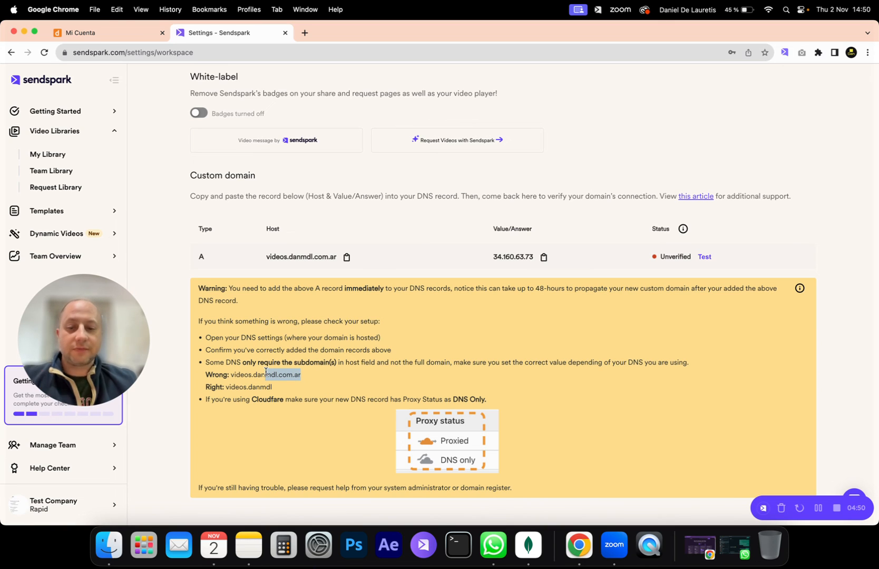
{"action": "left_click", "coordinate": [333, 377]}
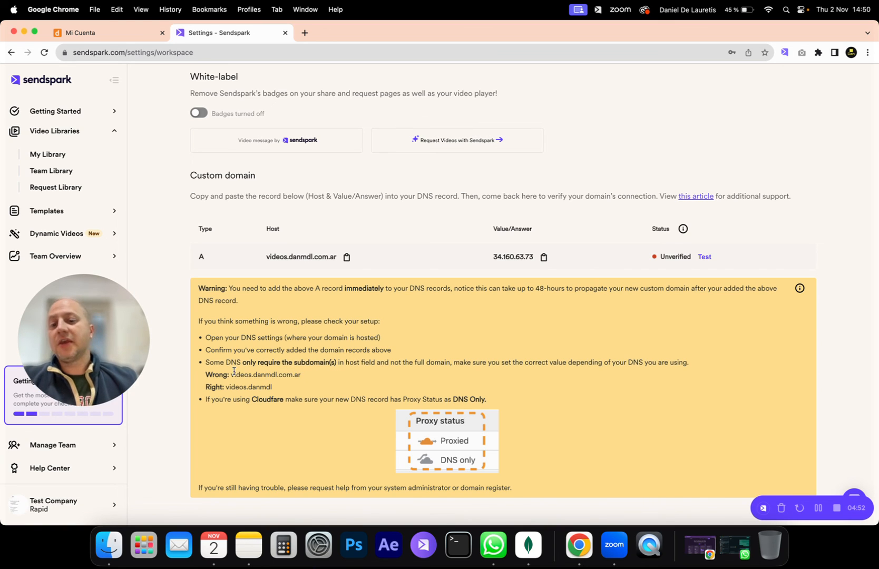
{"action": "left_click_drag", "start_coordinate": [235, 375], "coordinate": [306, 376]}
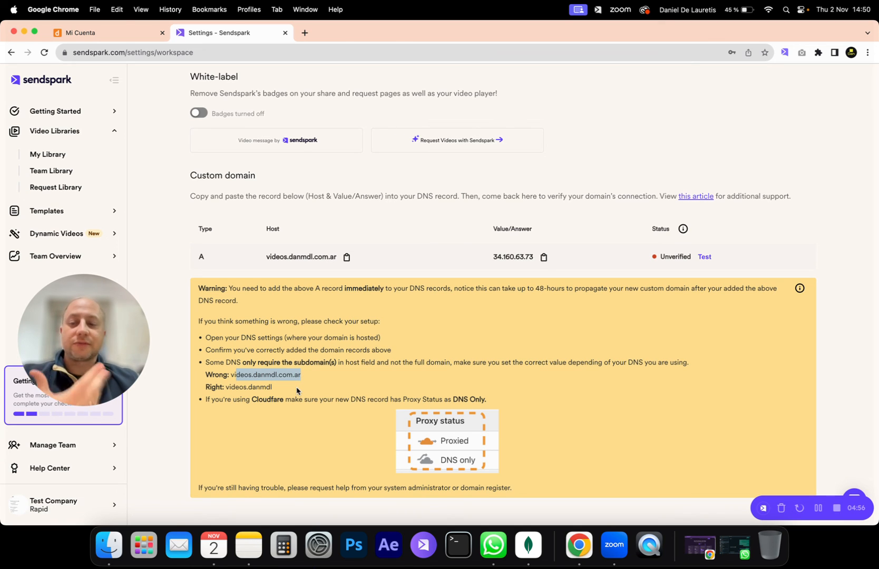
{"action": "left_click", "coordinate": [315, 385]}
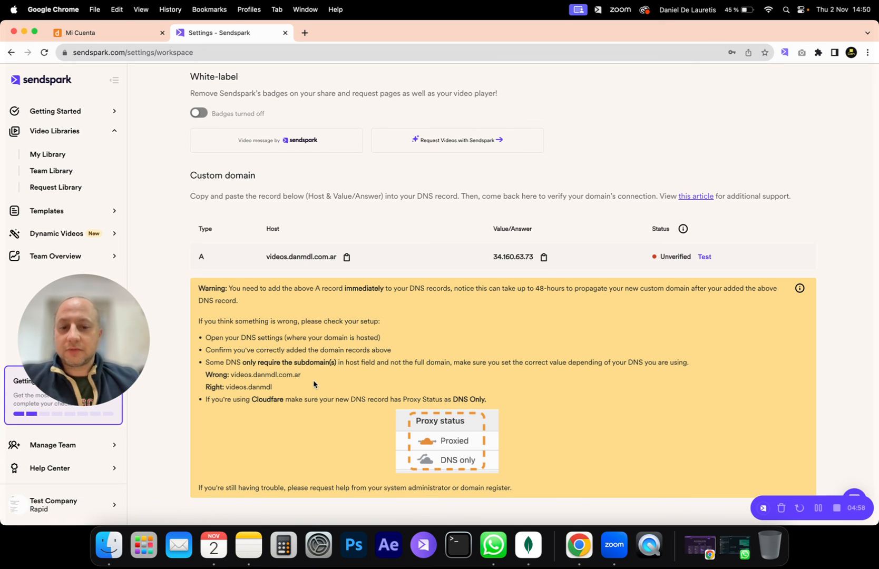